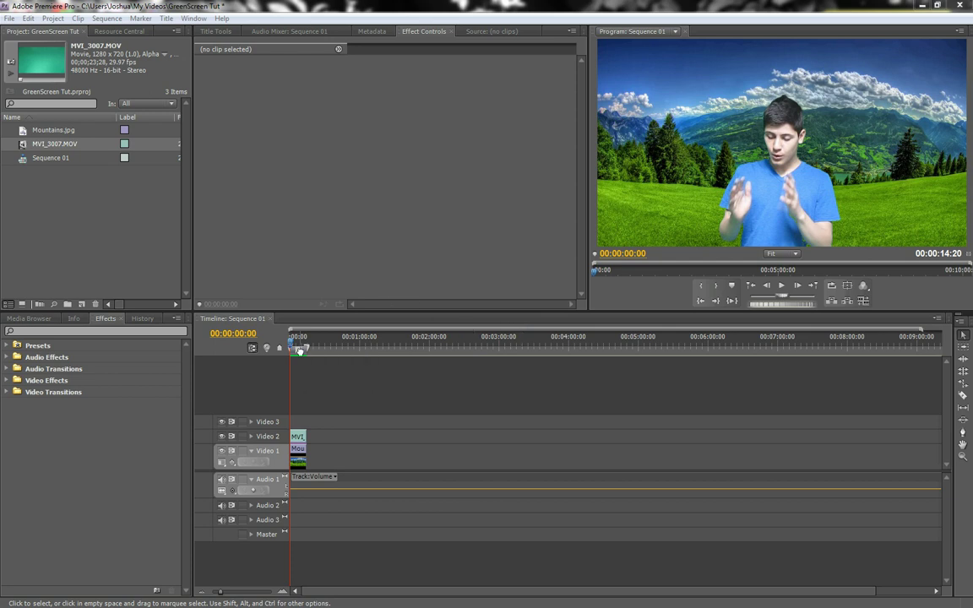
Preview the existing composite, then place Mountains.jpg on Video 1 past the existing clips
{"action": "mouse_move", "coordinate": [292, 346]}
{"action": "left_mouse_down"}
{"action": "mouse_move", "coordinate": [309, 351]}
{"action": "mouse_move", "coordinate": [297, 356]}
{"action": "left_mouse_up"}
{"action": "key", "text": "space"}
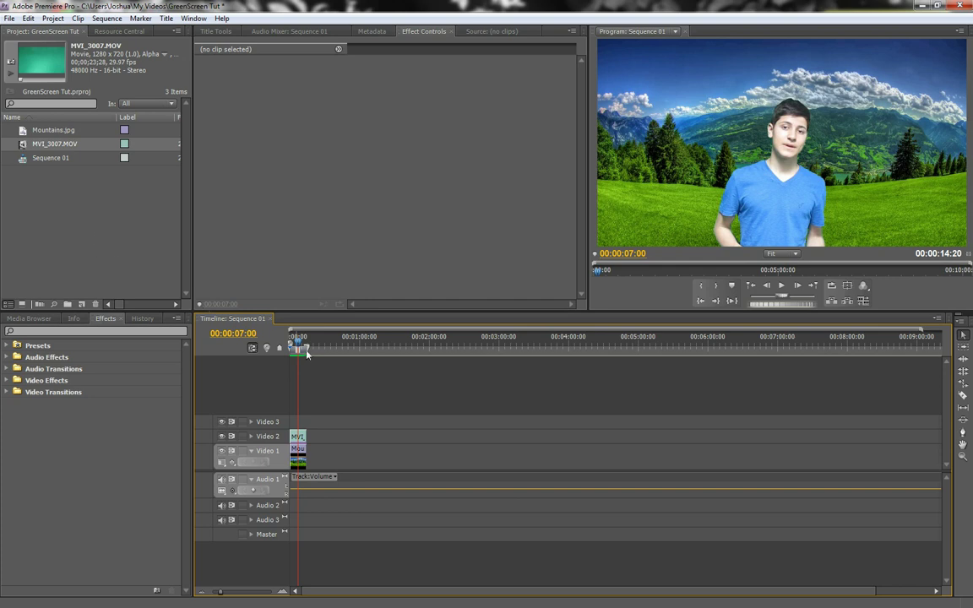
{"action": "left_click_drag", "start_coordinate": [307, 353], "coordinate": [369, 355]}
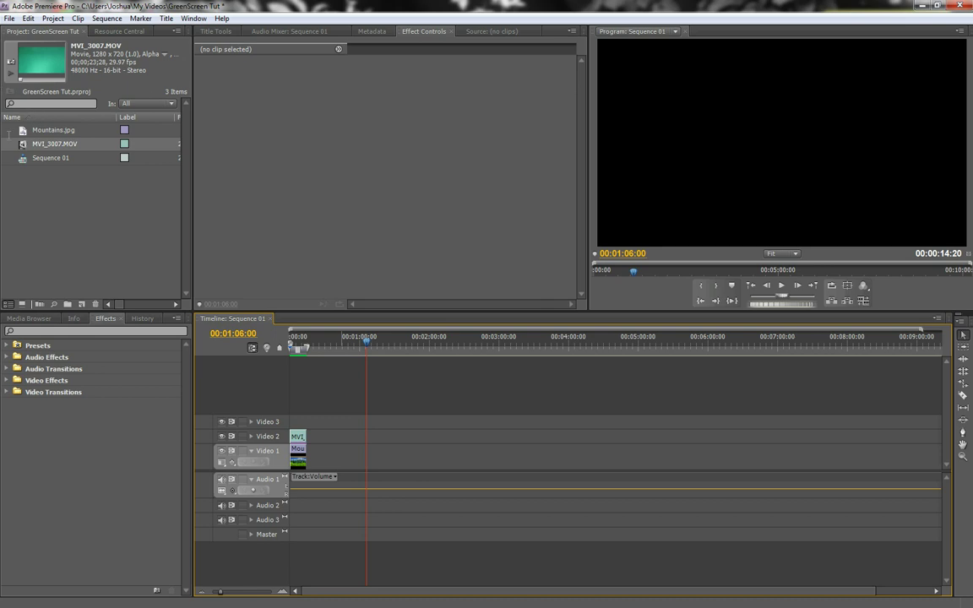
{"action": "left_click", "coordinate": [24, 132]}
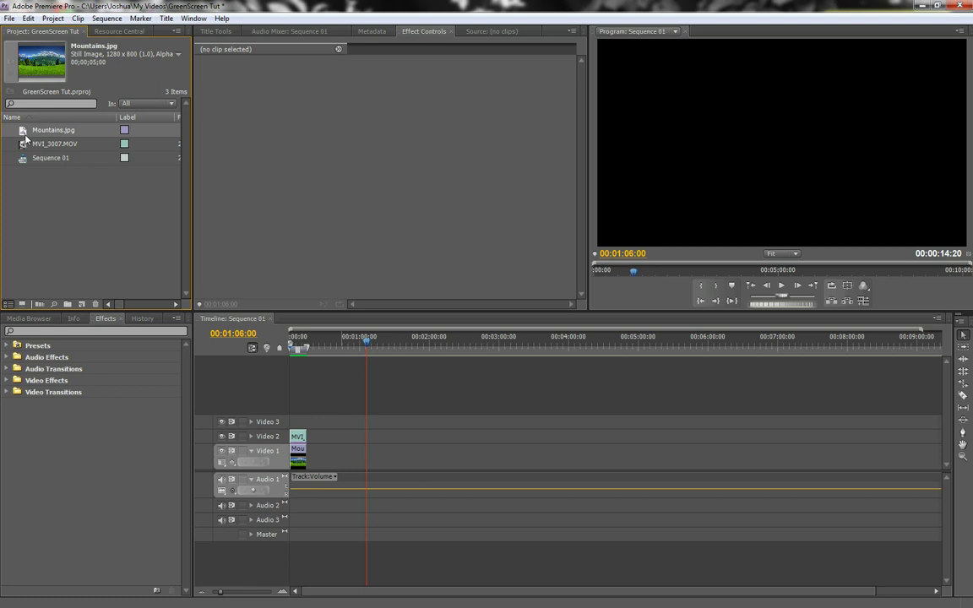
{"action": "left_click_drag", "start_coordinate": [24, 133], "coordinate": [370, 461]}
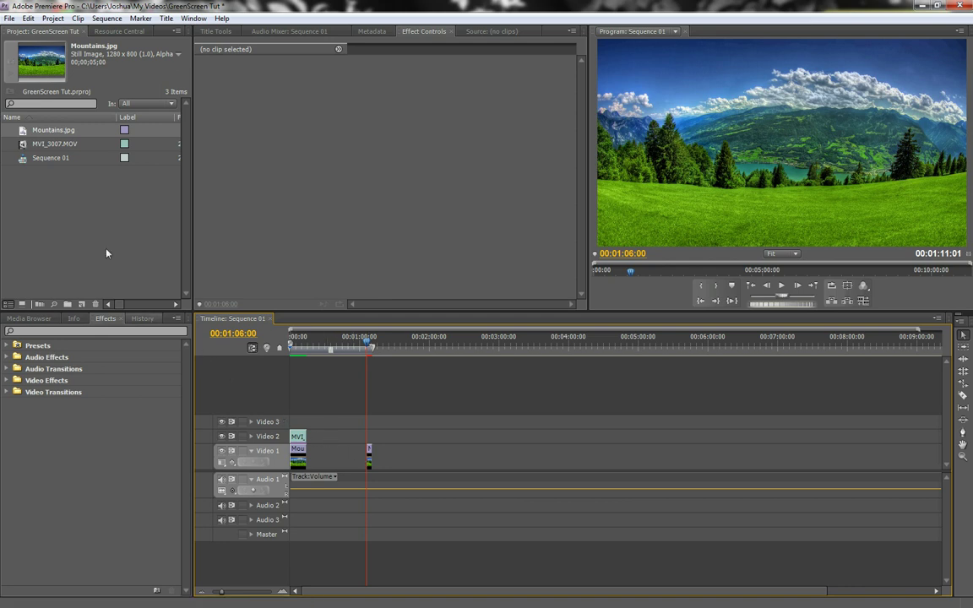
Place MVI_3007.MOV on Video 2 and extend Mountains.jpg to match its length
{"action": "left_click_drag", "start_coordinate": [23, 145], "coordinate": [369, 441]}
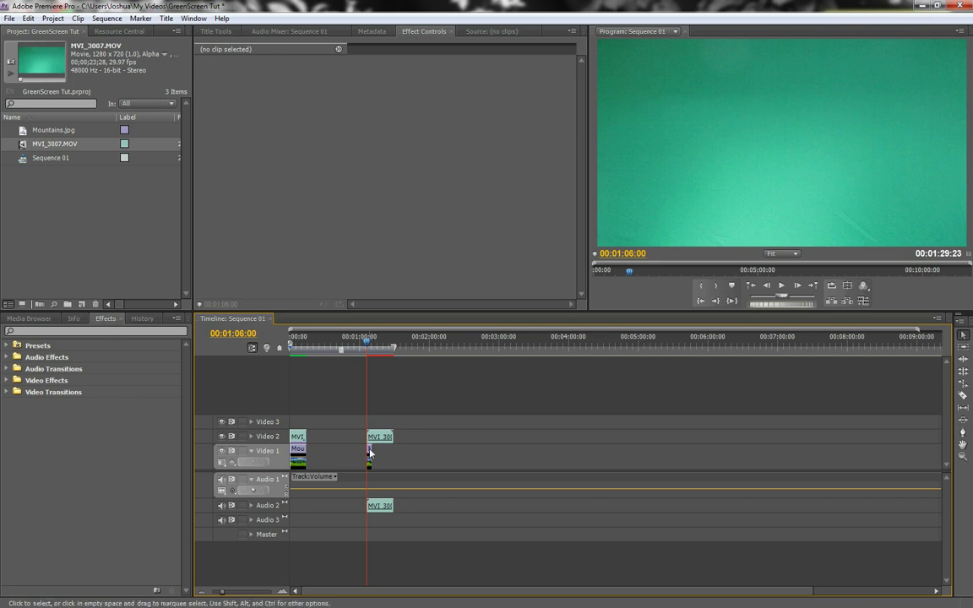
{"action": "left_click", "coordinate": [370, 456]}
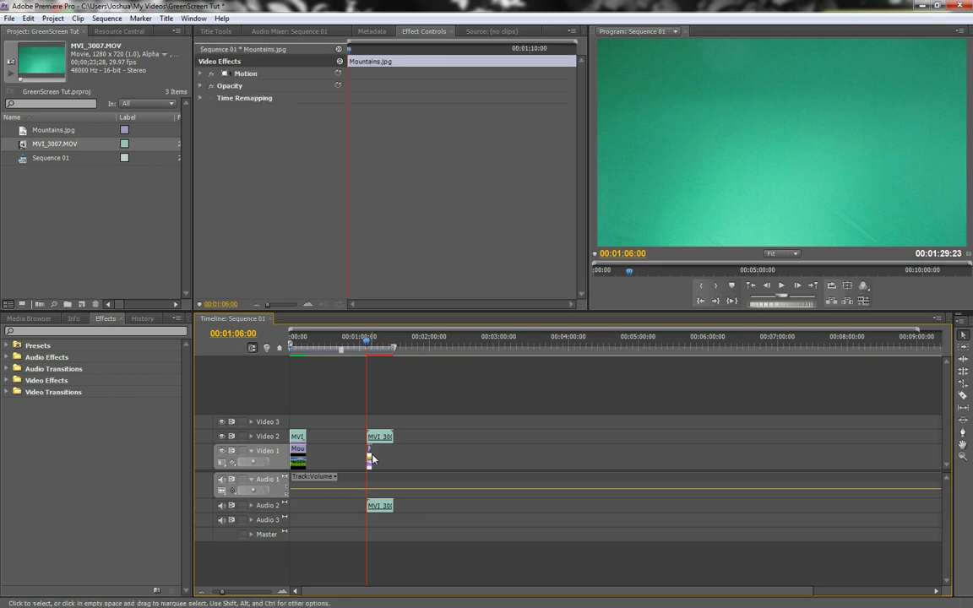
{"action": "left_click_drag", "start_coordinate": [372, 457], "coordinate": [398, 457]}
{"action": "left_click_drag", "start_coordinate": [369, 350], "coordinate": [376, 351]}
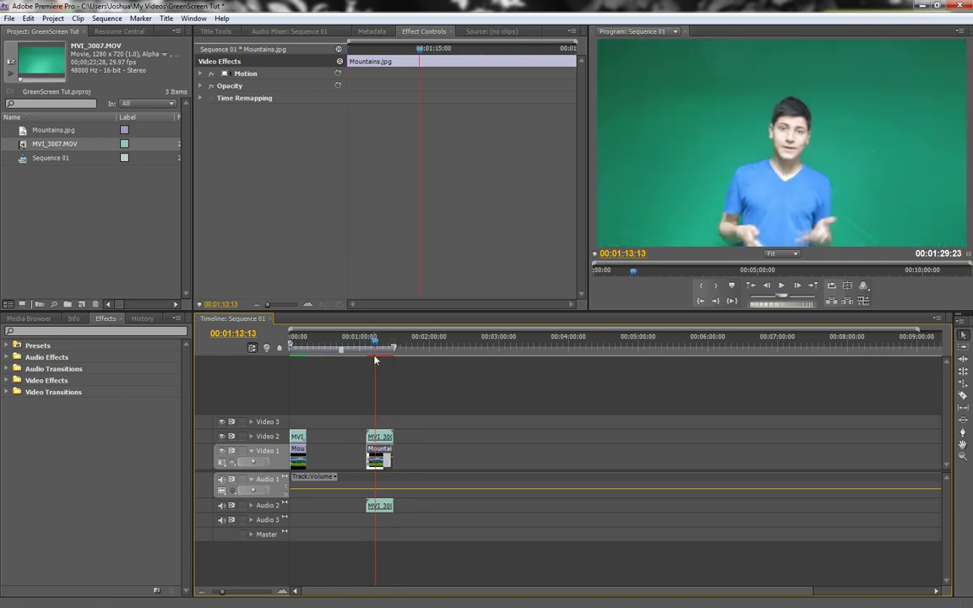
Unlink the MVI_3007.MOV audio from its video and delete it from Audio 2
{"action": "left_click", "coordinate": [386, 505]}
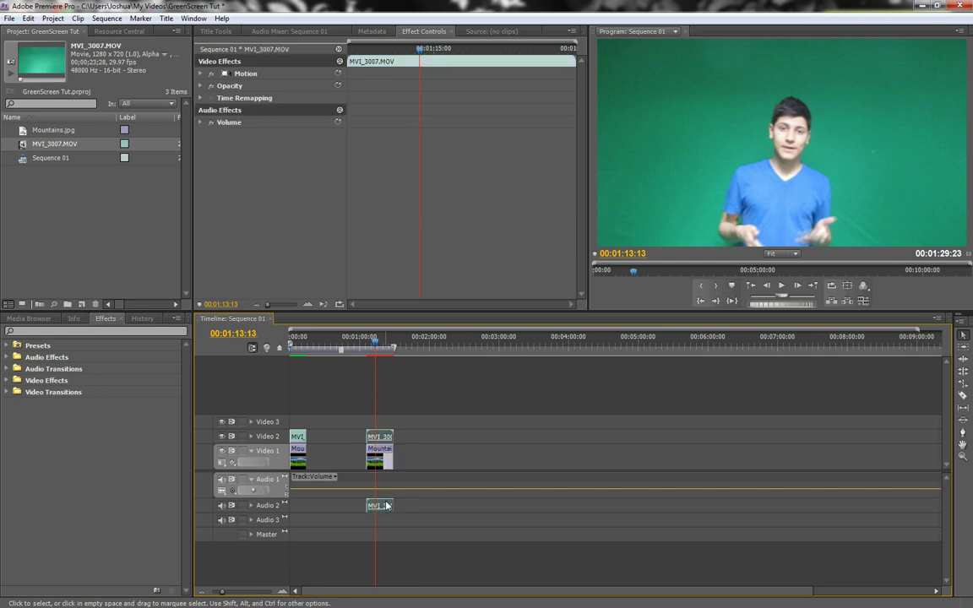
{"action": "right_click", "coordinate": [387, 503]}
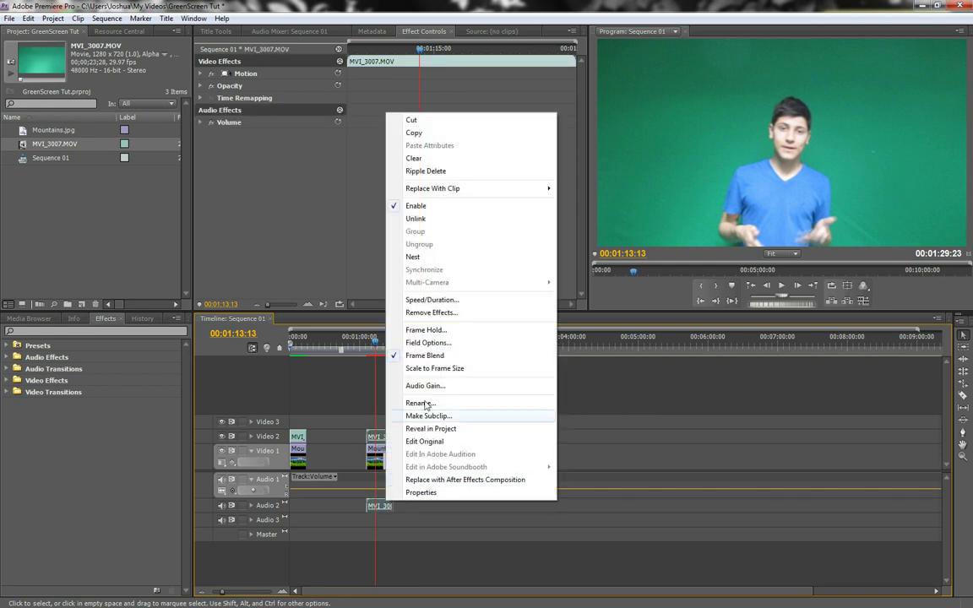
{"action": "left_click", "coordinate": [416, 221]}
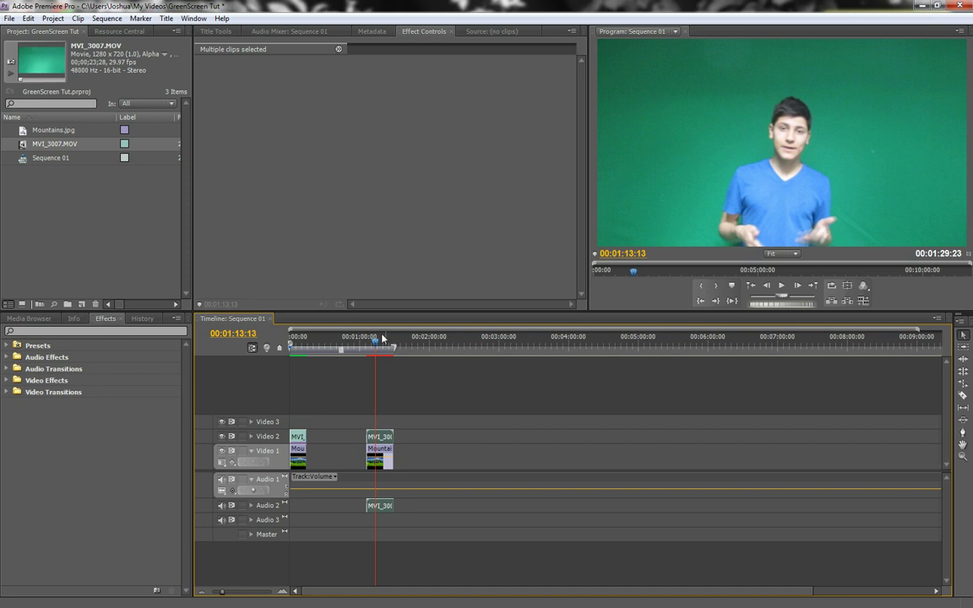
{"action": "left_click", "coordinate": [395, 519]}
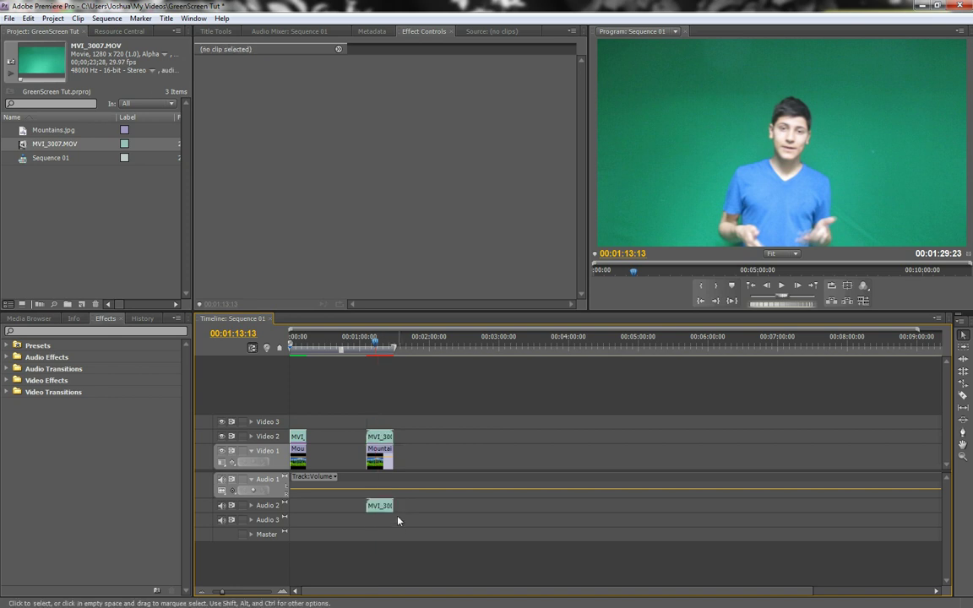
{"action": "left_click", "coordinate": [385, 509]}
{"action": "key", "text": "Delete"}
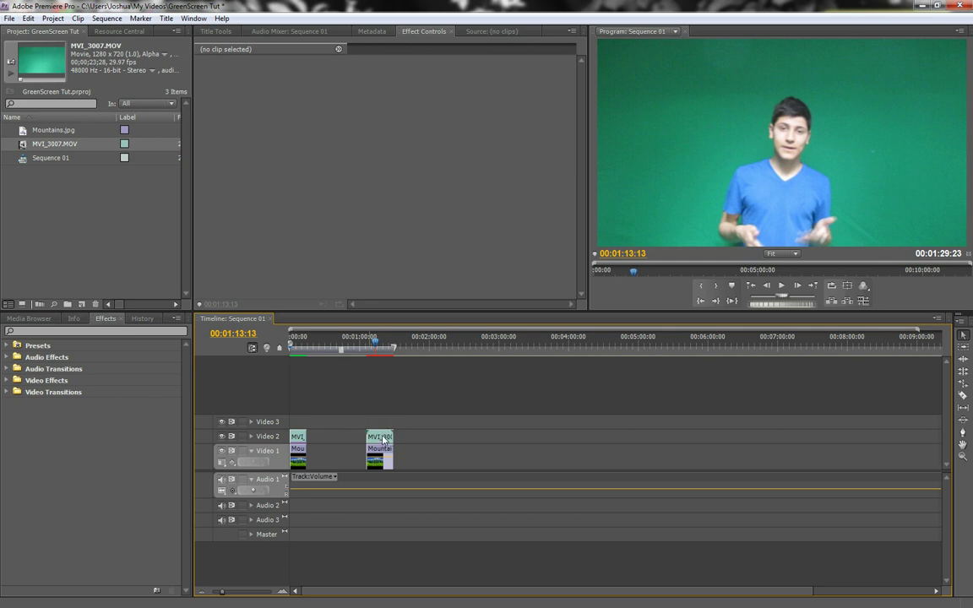
Apply Chroma Key from Video Effects > Keying to the MVI_3007.MOV clip and expand its settings
{"action": "left_click", "coordinate": [377, 357]}
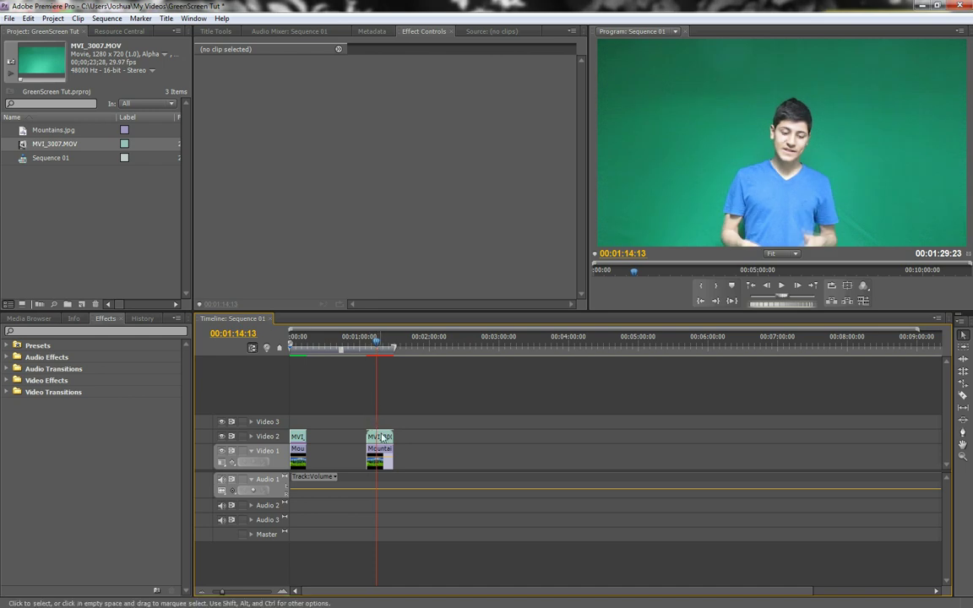
{"action": "left_click", "coordinate": [385, 447]}
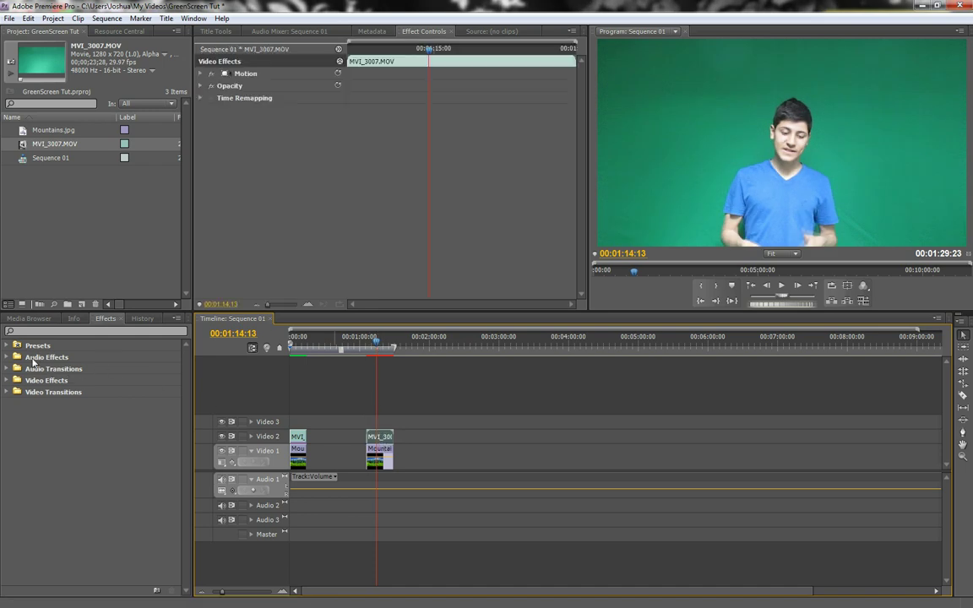
{"action": "left_click", "coordinate": [5, 381]}
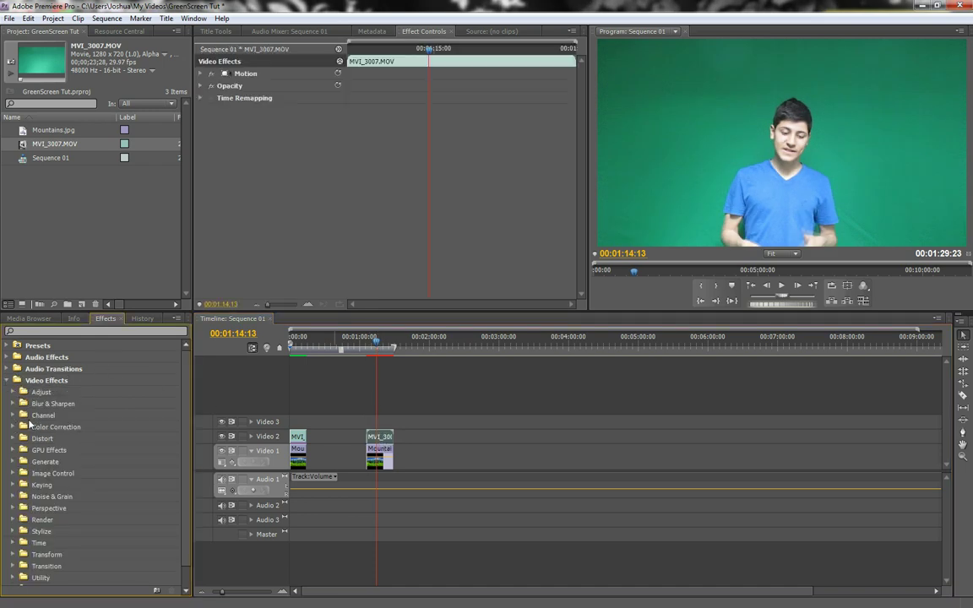
{"action": "left_click", "coordinate": [12, 485]}
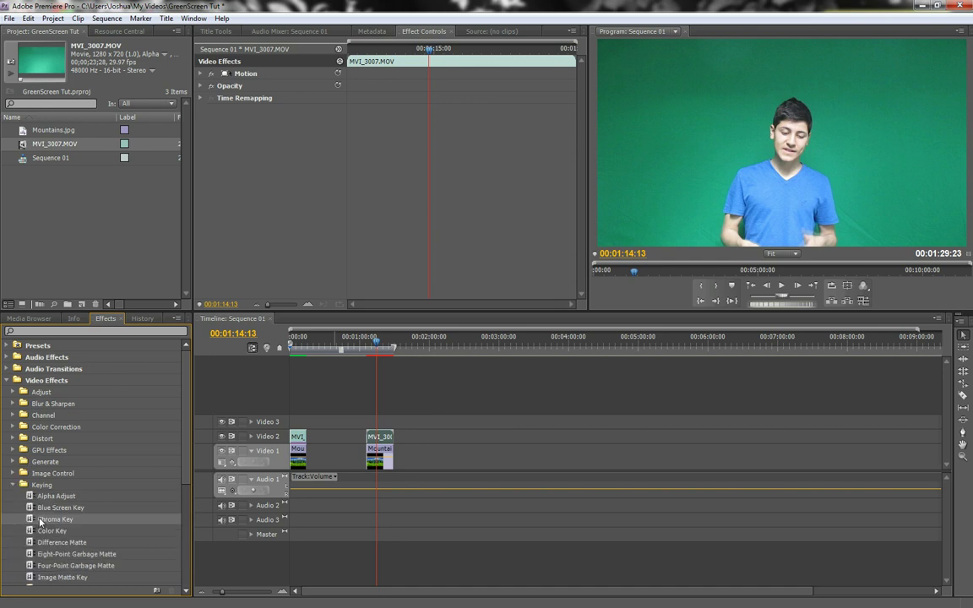
{"action": "left_click_drag", "start_coordinate": [39, 520], "coordinate": [380, 439]}
{"action": "left_click", "coordinate": [201, 111]}
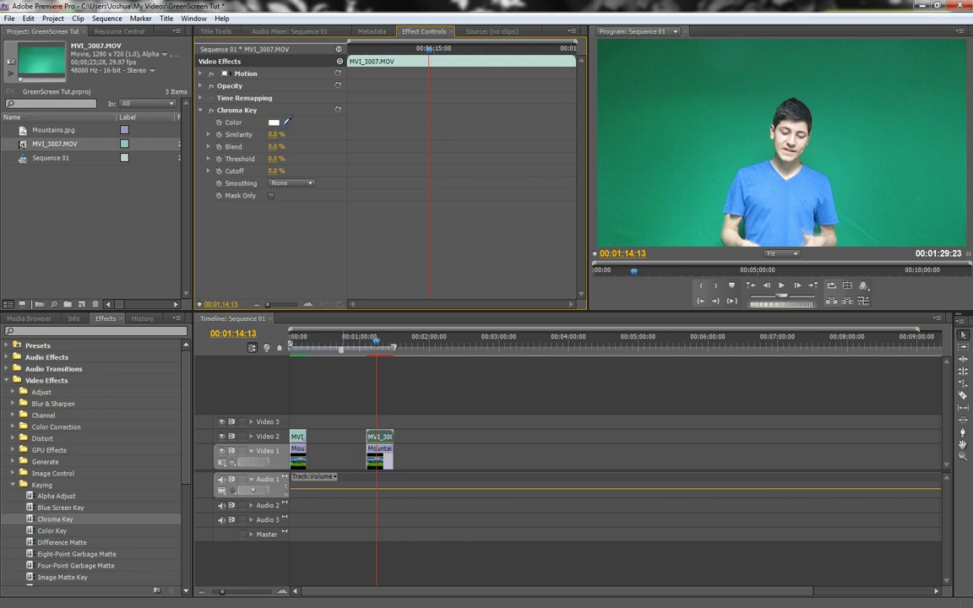
Sample the green backdrop as the Chroma Key colour and raise Similarity to 38%
{"action": "left_click", "coordinate": [288, 122]}
{"action": "left_click_drag", "start_coordinate": [354, 121], "coordinate": [730, 140]}
{"action": "left_click_drag", "start_coordinate": [277, 134], "coordinate": [307, 135]}
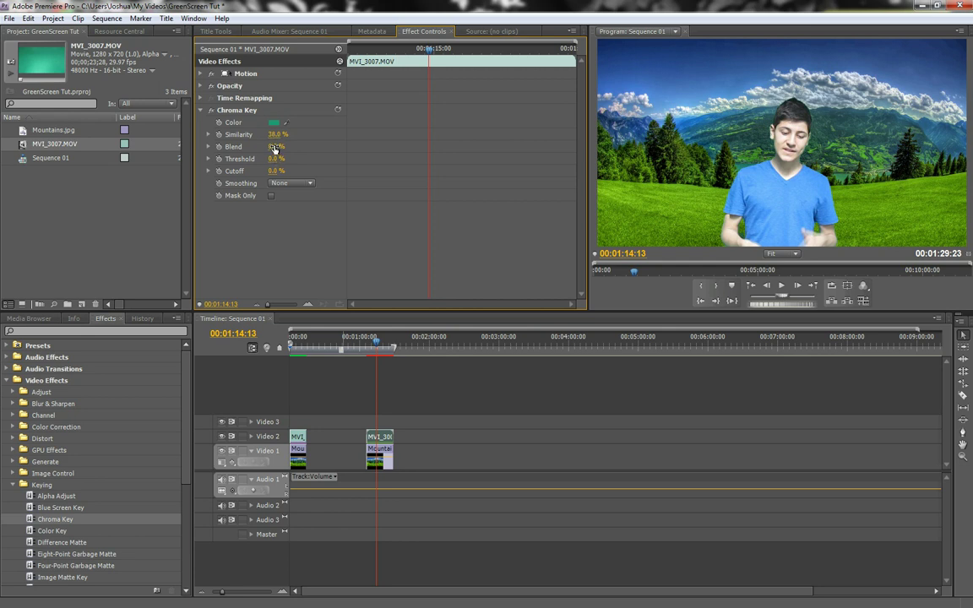
{"action": "left_click_drag", "start_coordinate": [274, 147], "coordinate": [275, 147]}
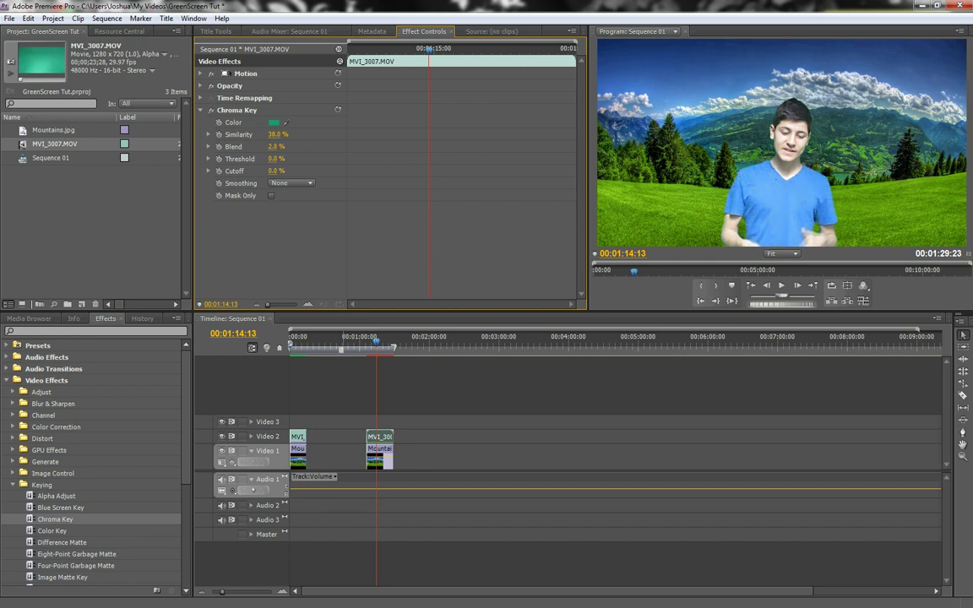
Set Chroma Key Smoothing to High and scrub earlier frames to check the keyed edges
{"action": "left_click", "coordinate": [283, 184]}
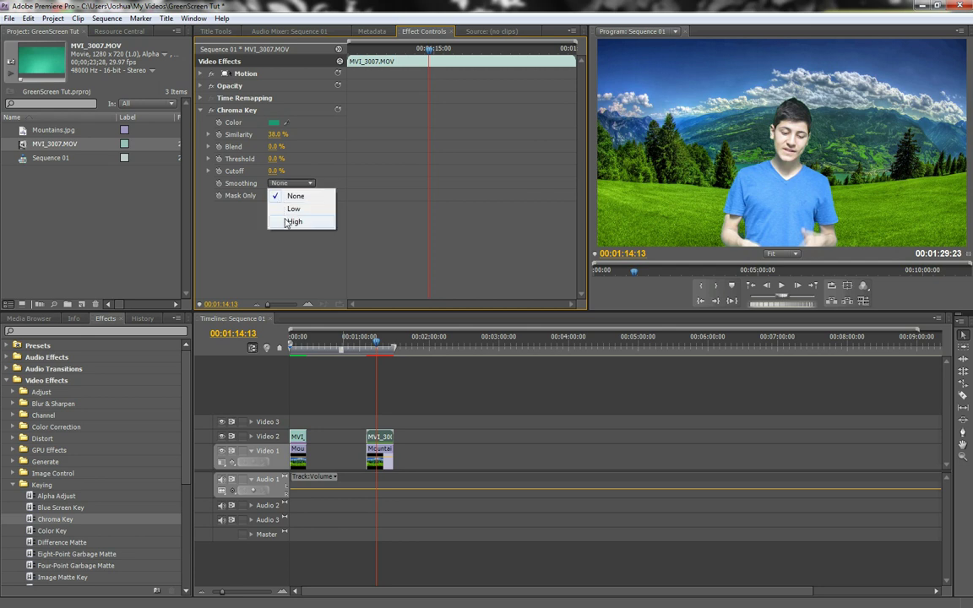
{"action": "left_click", "coordinate": [291, 222]}
{"action": "left_click_drag", "start_coordinate": [374, 348], "coordinate": [374, 351]}
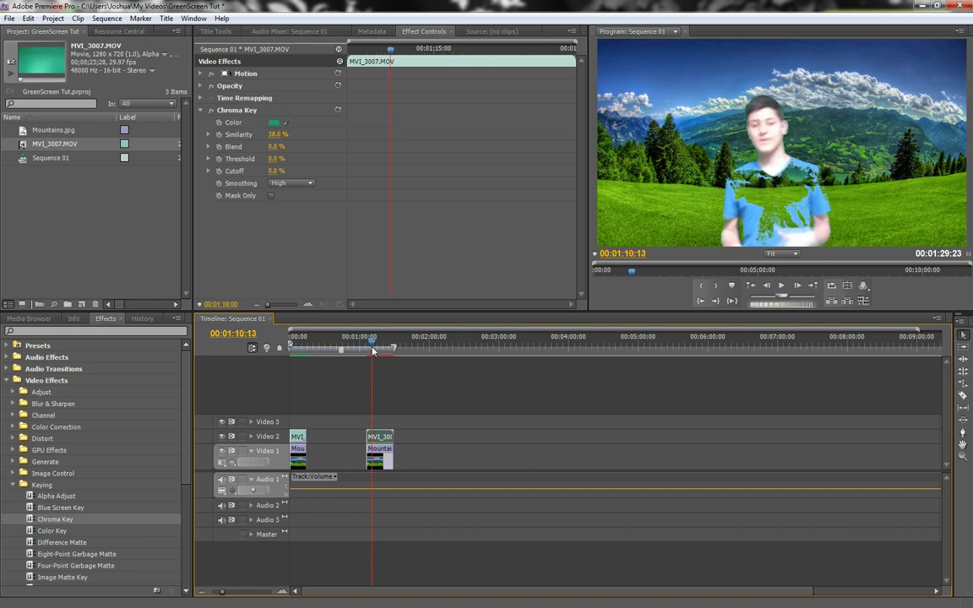
{"action": "left_click_drag", "start_coordinate": [374, 352], "coordinate": [380, 354]}
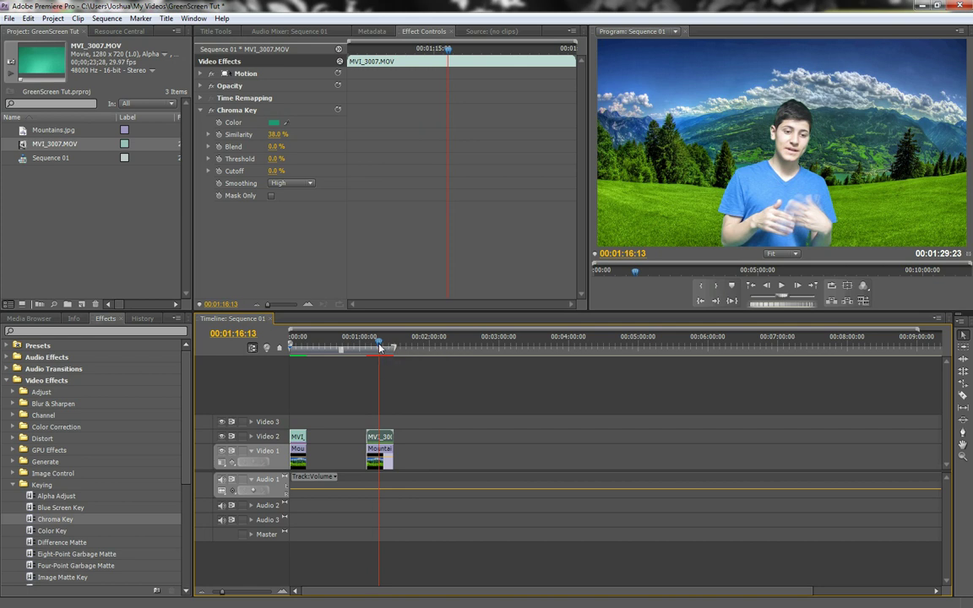
{"action": "left_click_drag", "start_coordinate": [380, 348], "coordinate": [291, 355]}
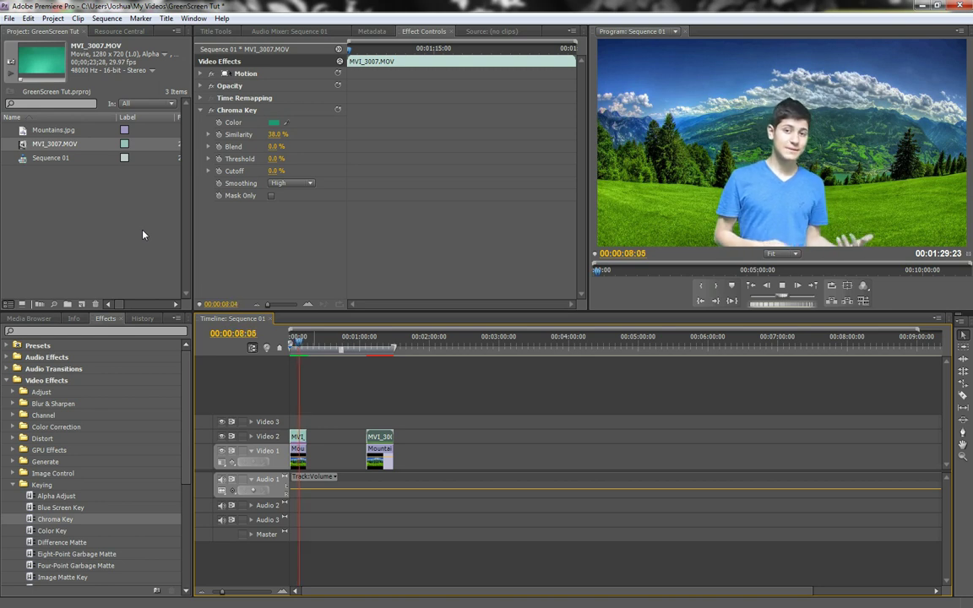
{"action": "key", "text": "space"}
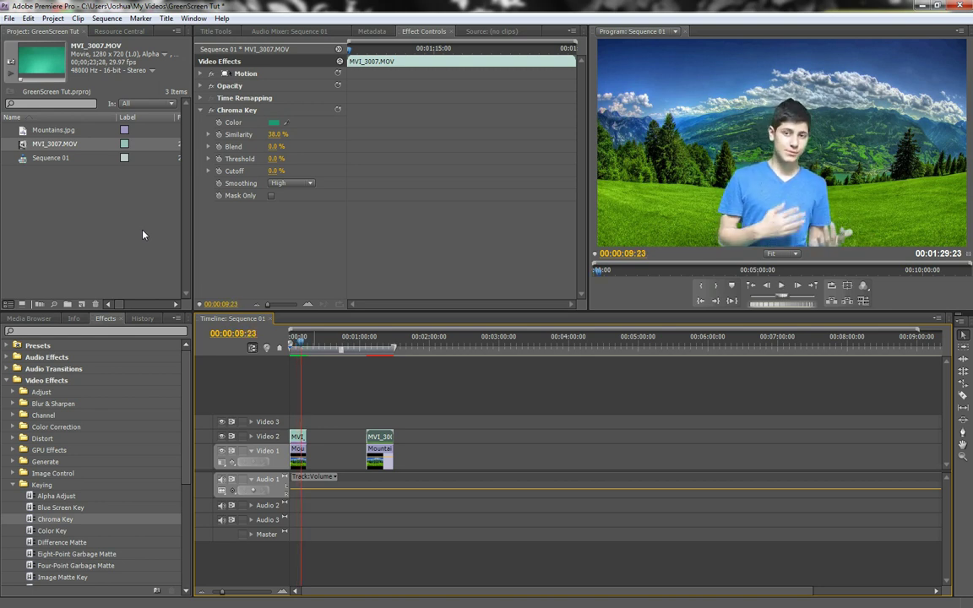